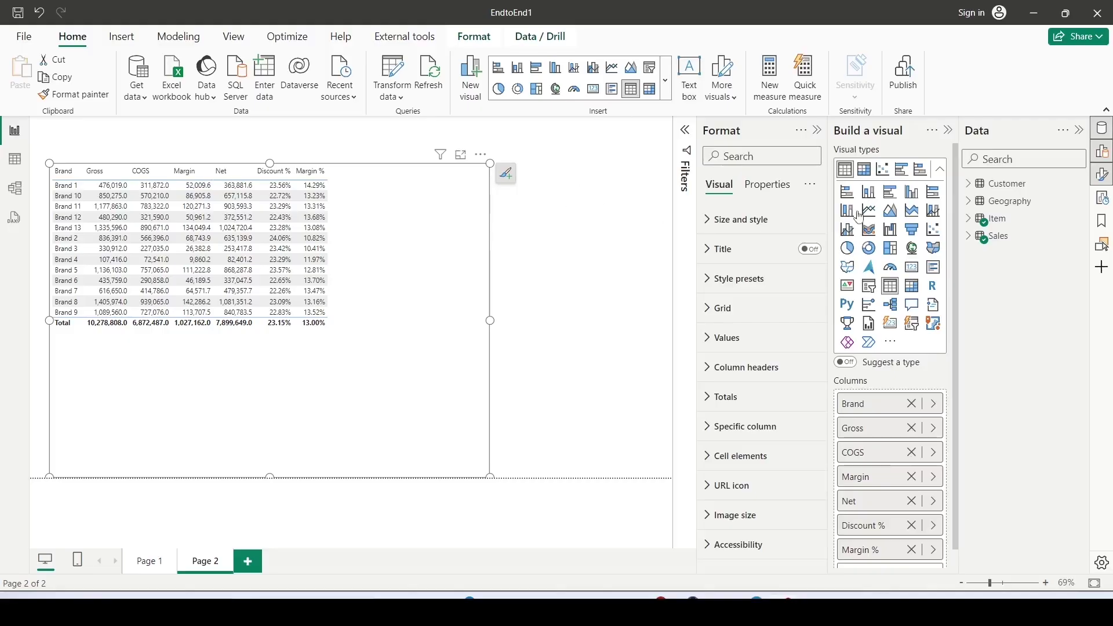
- Expand the Item table to list its fields, including COGS, Discount %, Margin and Net
{"action": "left_click", "coordinate": [970, 219]}
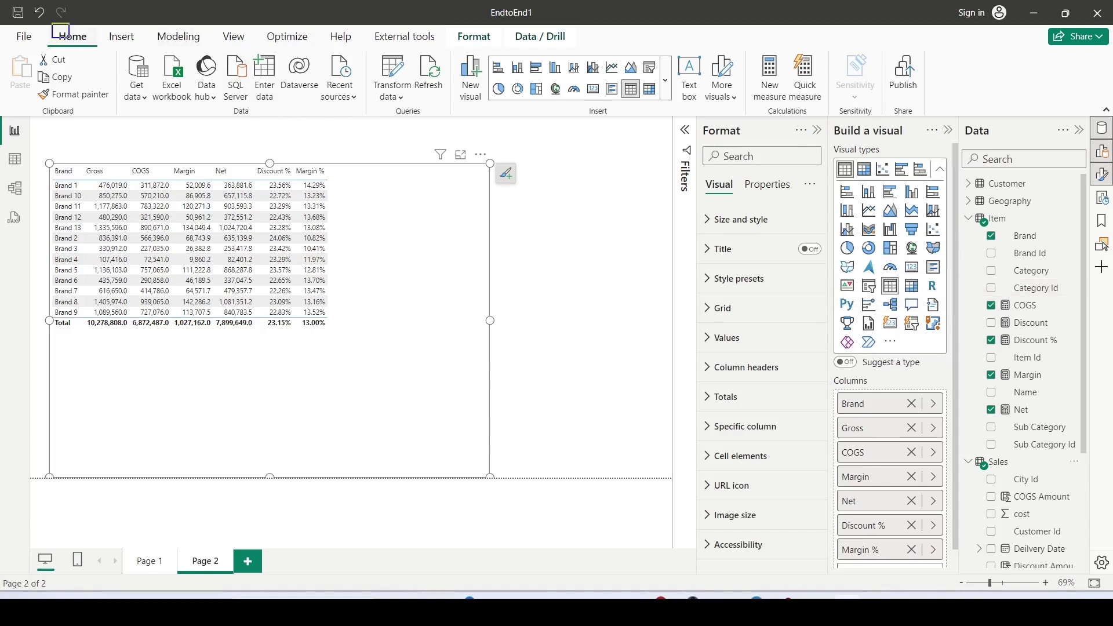
{"action": "left_click", "coordinate": [73, 36]}
- Create an empty entered-data table named 'Measure' and load it into the model
{"action": "left_click", "coordinate": [264, 82]}
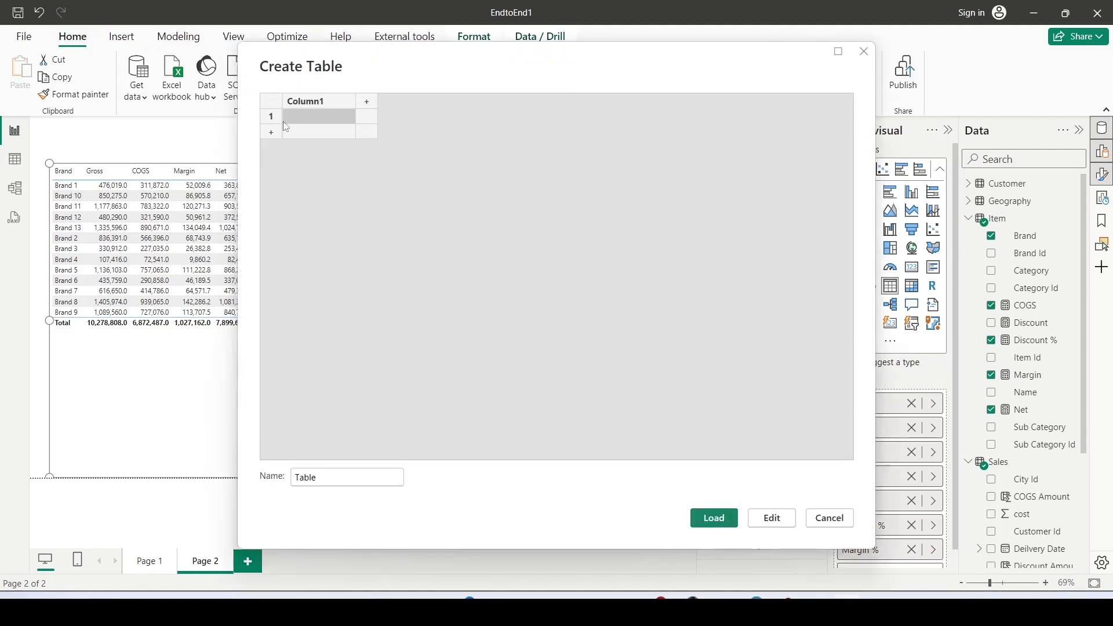
{"action": "left_click", "coordinate": [306, 477]}
{"action": "double_click", "coordinate": [306, 476]}
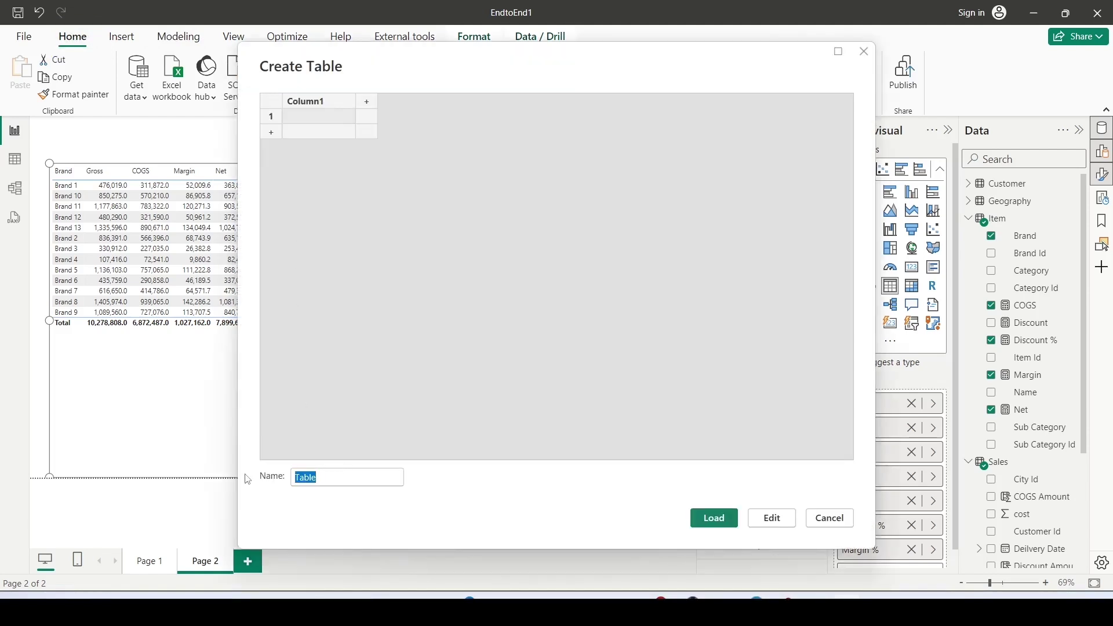
{"action": "type", "text": "Measure"}
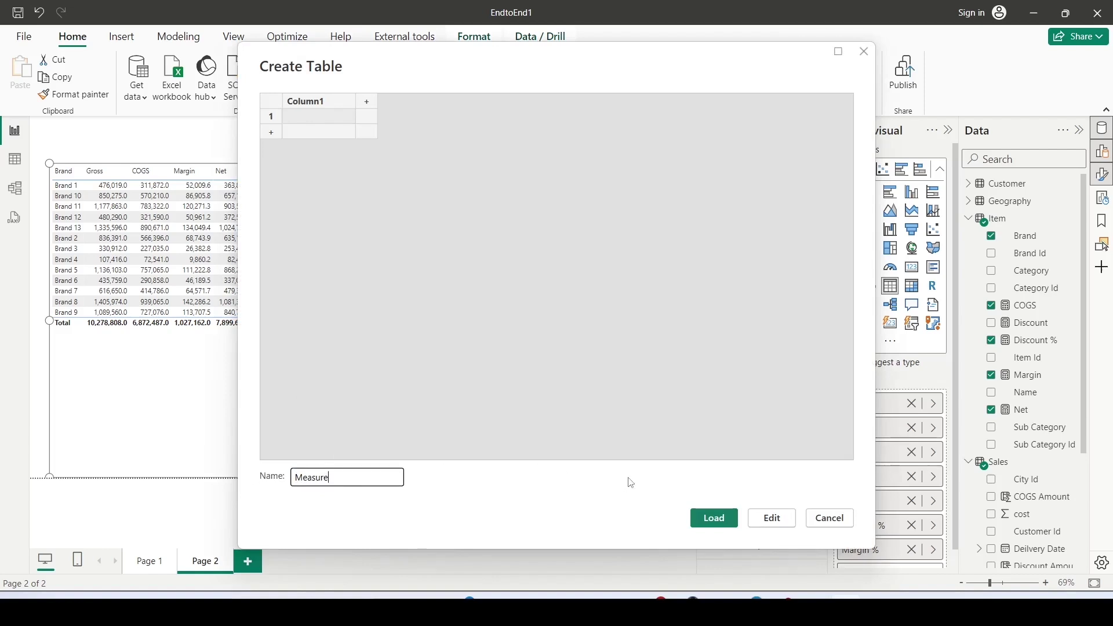
{"action": "left_click", "coordinate": [712, 523]}
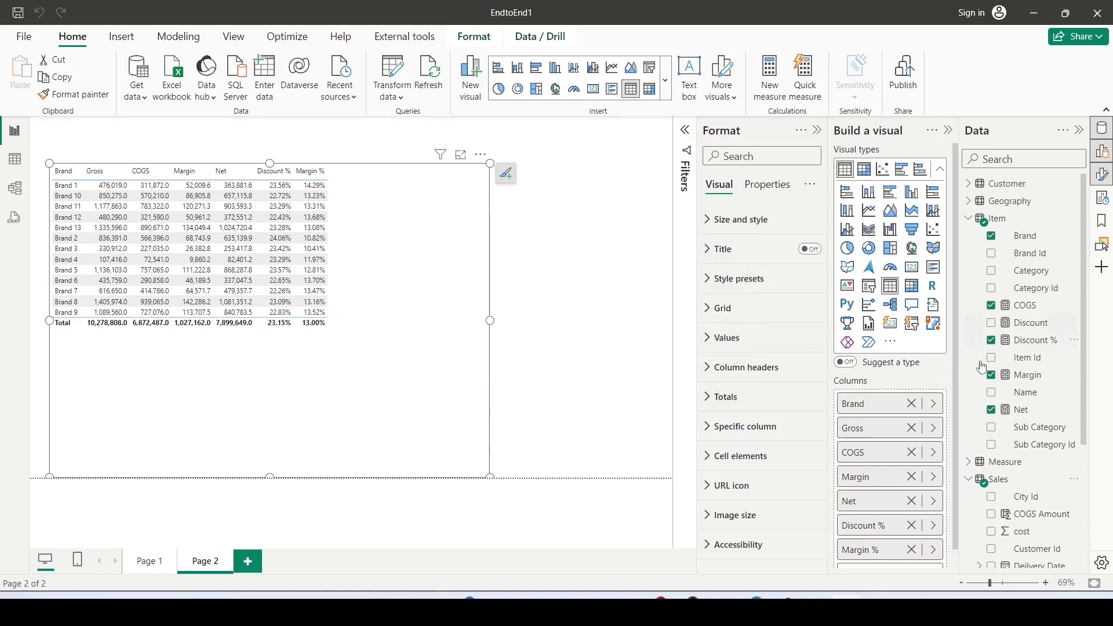
- Change the Gross measure's home table from Sales to Measure
{"action": "left_click", "coordinate": [968, 461]}
{"action": "scroll", "coordinate": [1005, 352], "scroll_direction": "down", "scroll_amount": 3}
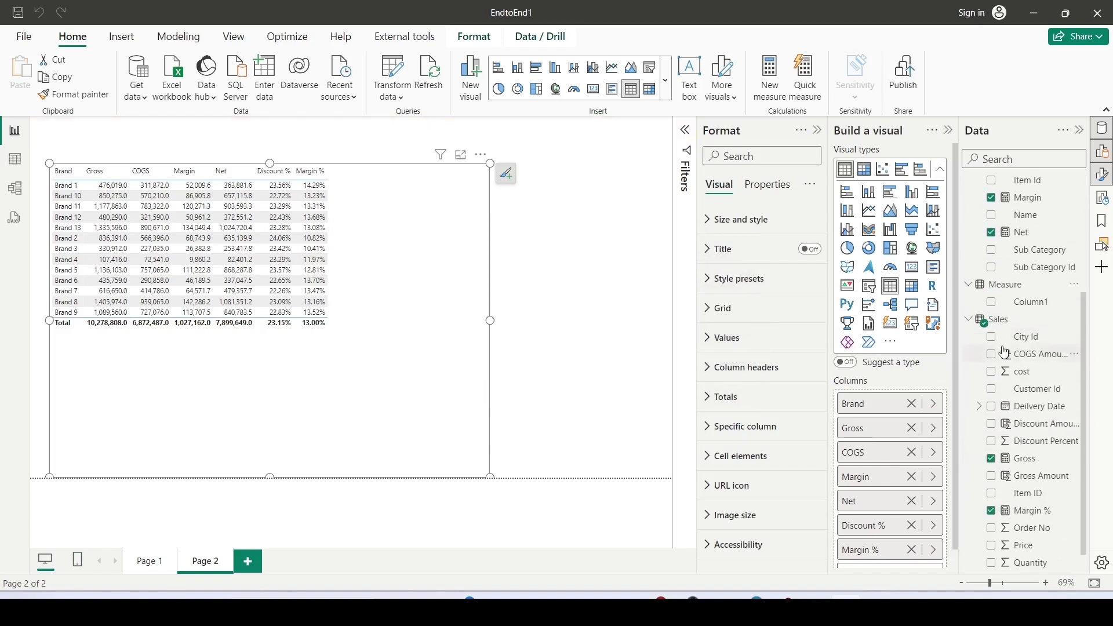
{"action": "scroll", "coordinate": [1004, 352], "scroll_direction": "up", "scroll_amount": 2}
{"action": "scroll", "coordinate": [1009, 377], "scroll_direction": "down", "scroll_amount": 2}
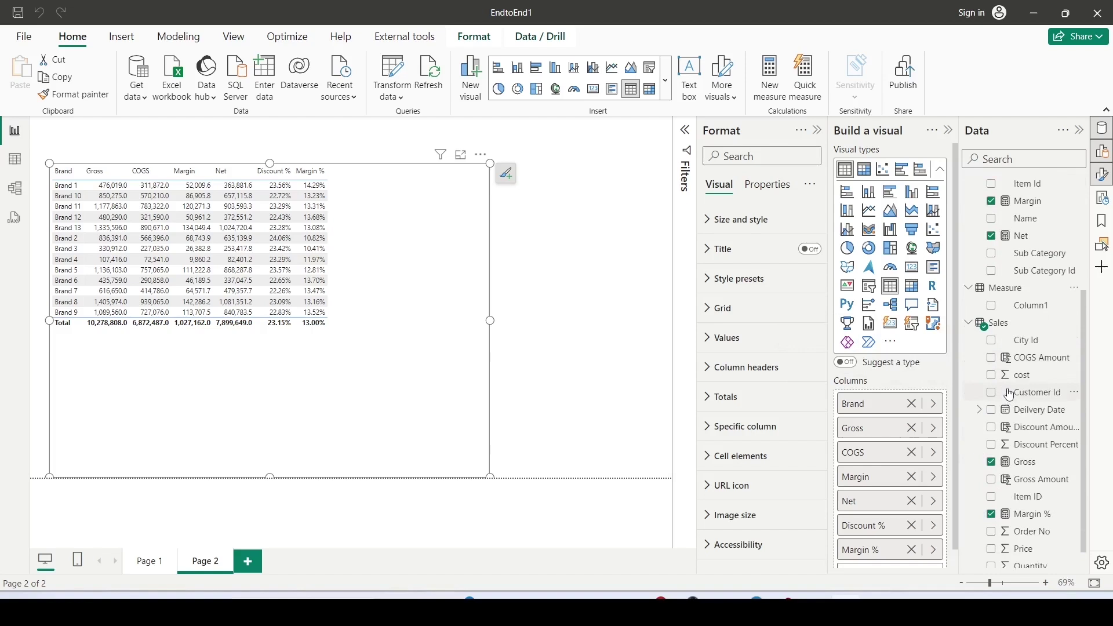
{"action": "scroll", "coordinate": [1010, 394], "scroll_direction": "up", "scroll_amount": 1}
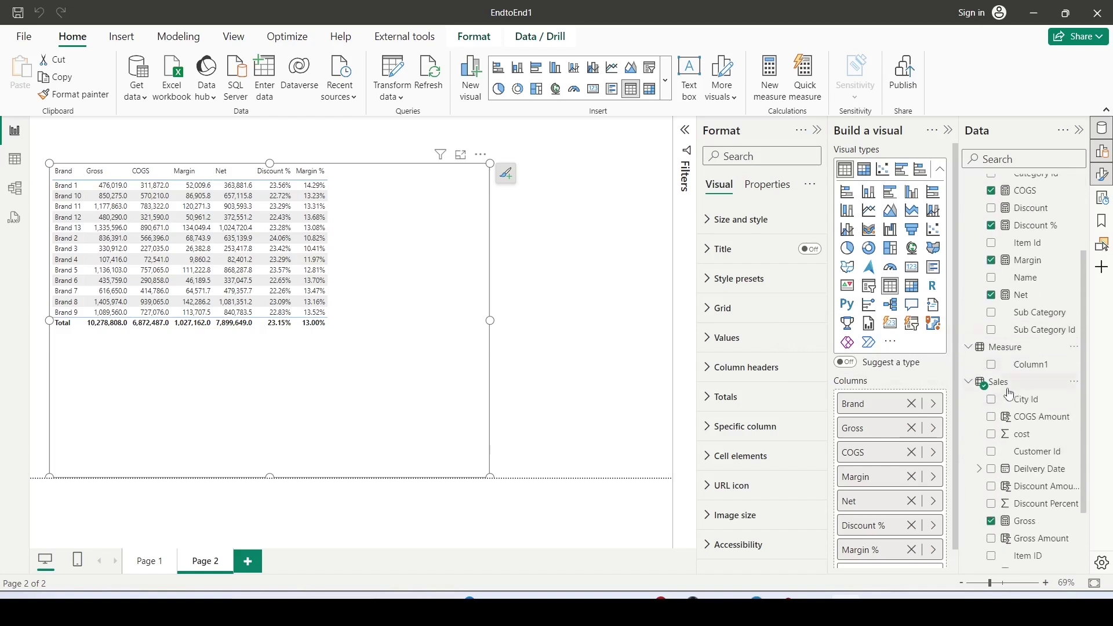
{"action": "left_click", "coordinate": [1020, 518]}
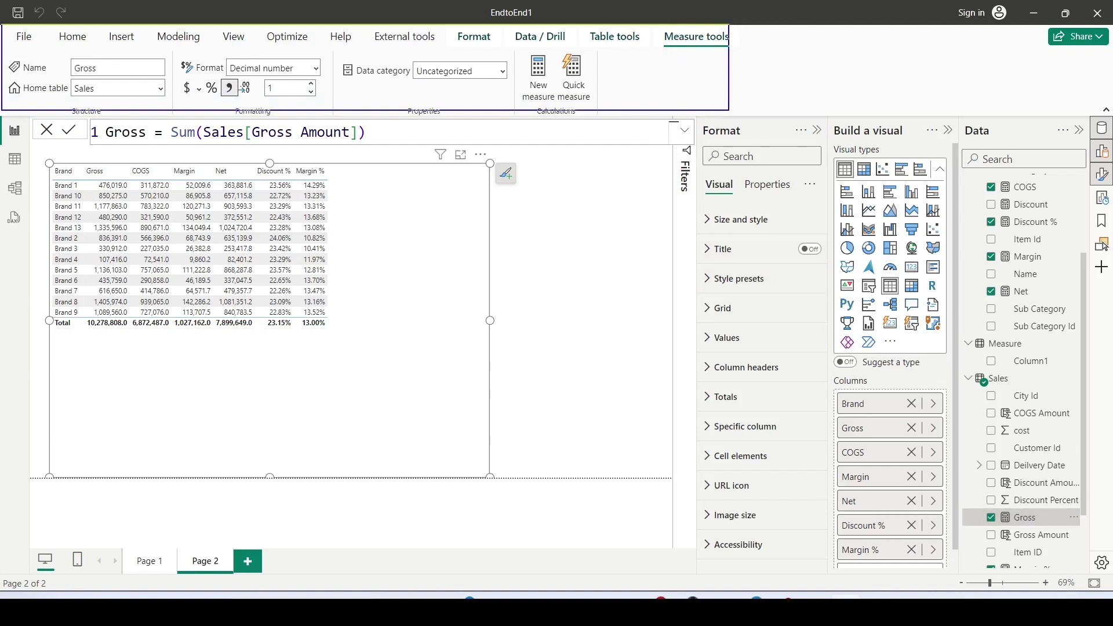
{"action": "left_click", "coordinate": [161, 90]}
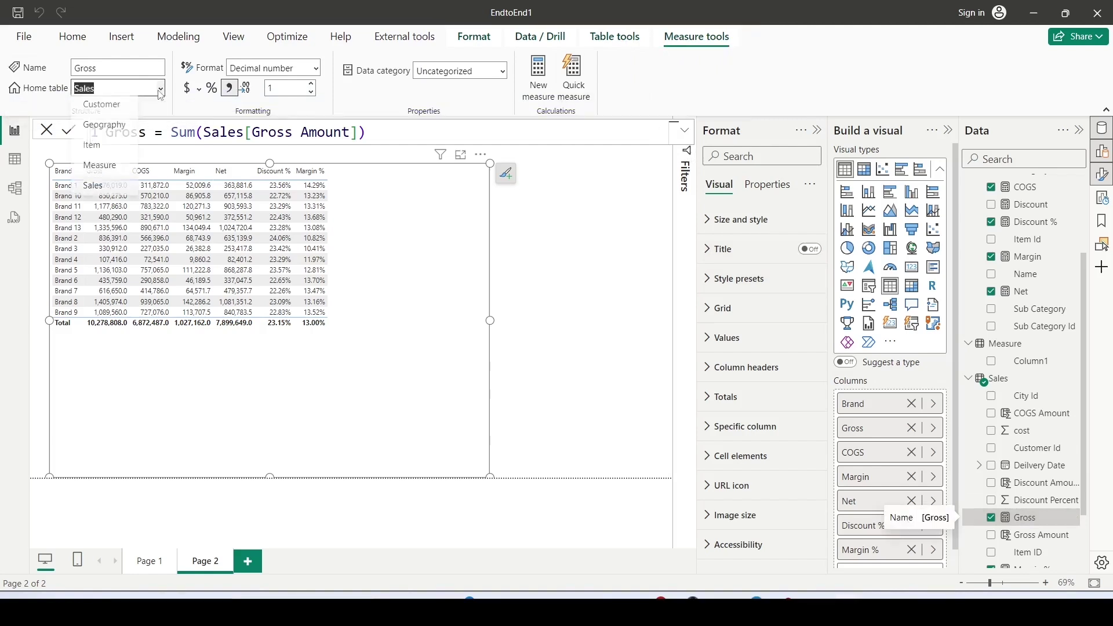
{"action": "left_click", "coordinate": [99, 166]}
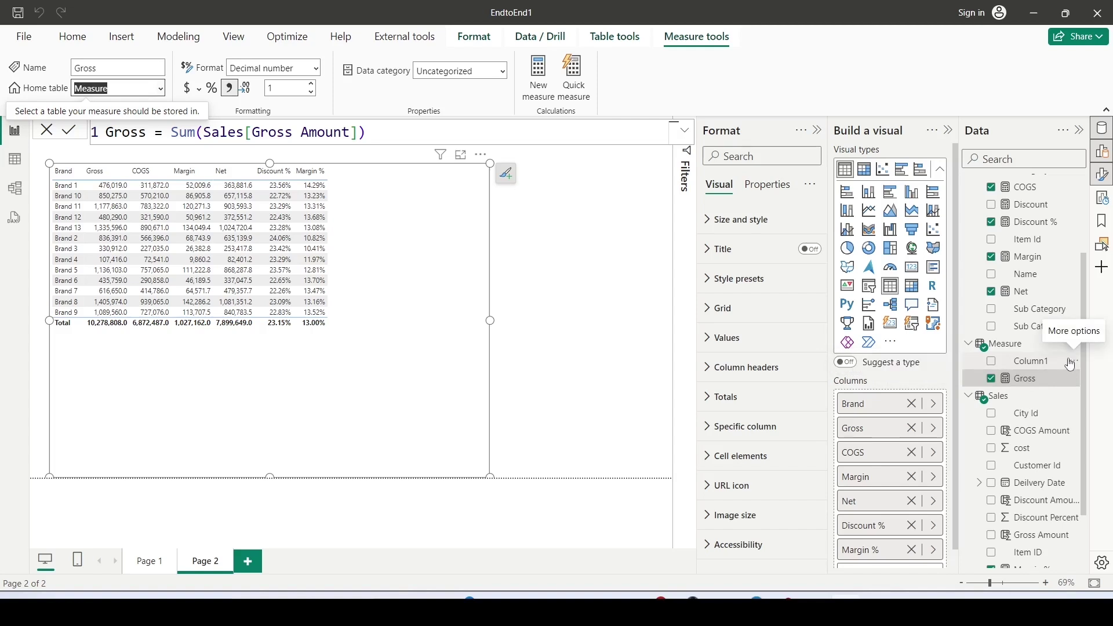
- Hide Column1 in the Measure table, then select the COGS measure
{"action": "left_click", "coordinate": [1071, 364]}
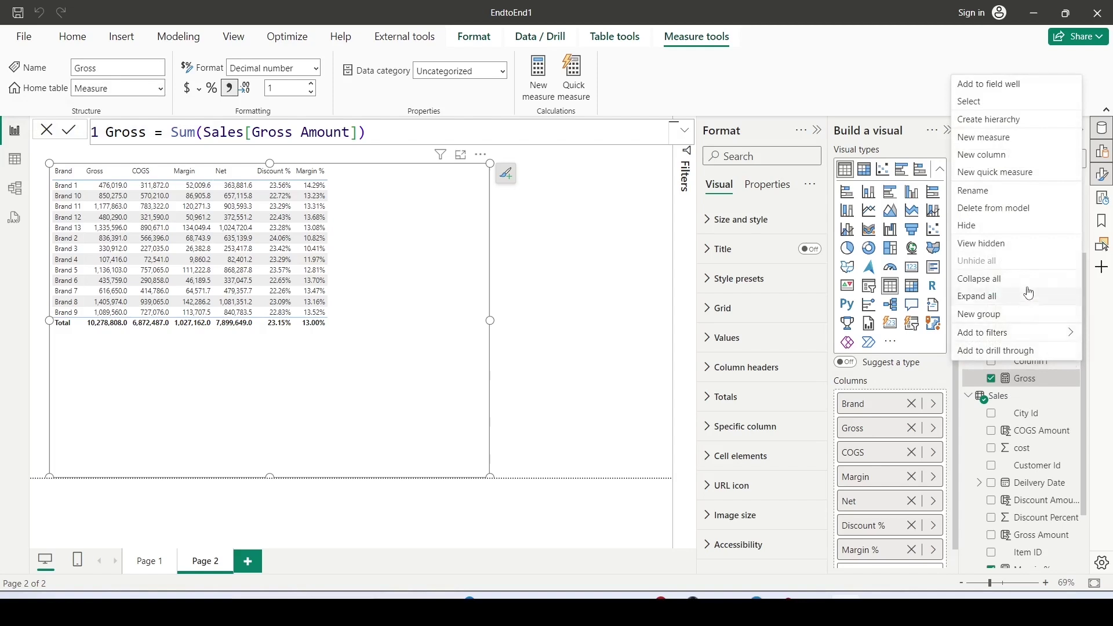
{"action": "left_click", "coordinate": [995, 227]}
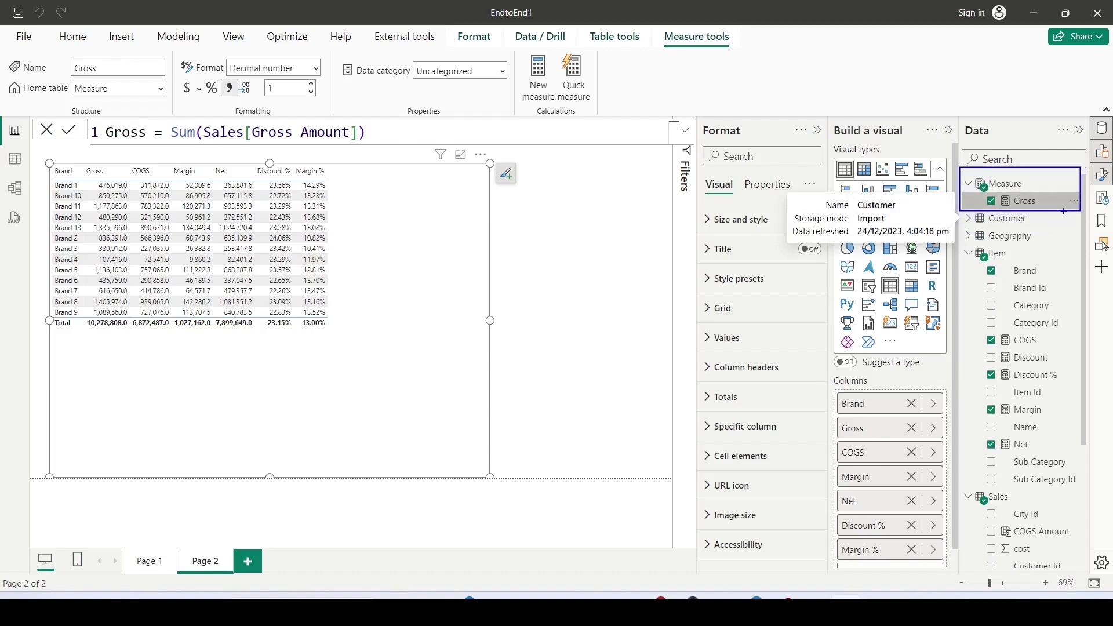
{"action": "left_click", "coordinate": [1021, 346]}
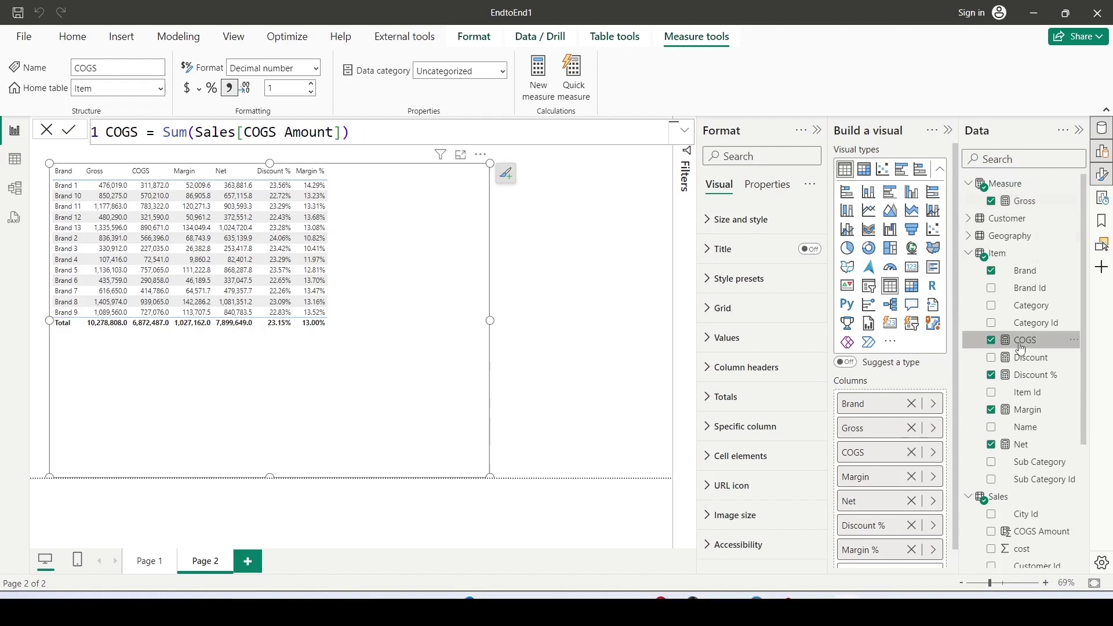
- In model view, select Item's COGS, Discount, Discount %, Margin, Margin % and Net measures
{"action": "left_click", "coordinate": [15, 189]}
{"action": "scroll", "coordinate": [976, 278], "scroll_direction": "up", "scroll_amount": 5}
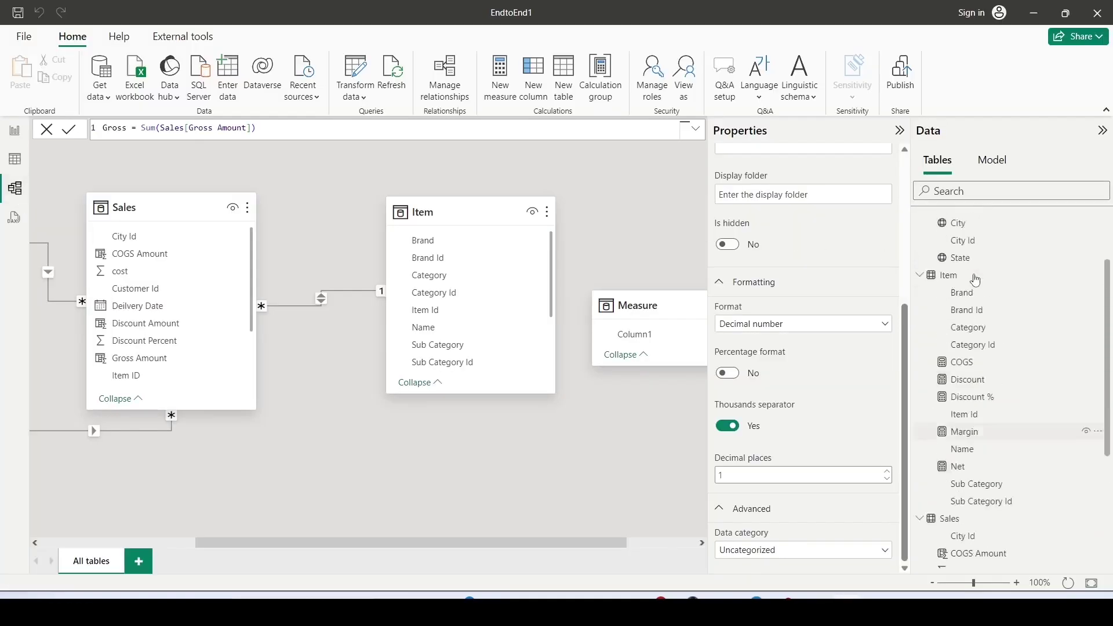
{"action": "scroll", "coordinate": [976, 278], "scroll_direction": "down", "scroll_amount": 2}
{"action": "scroll", "coordinate": [975, 279], "scroll_direction": "down", "scroll_amount": 3}
{"action": "left_click", "coordinate": [965, 235]}
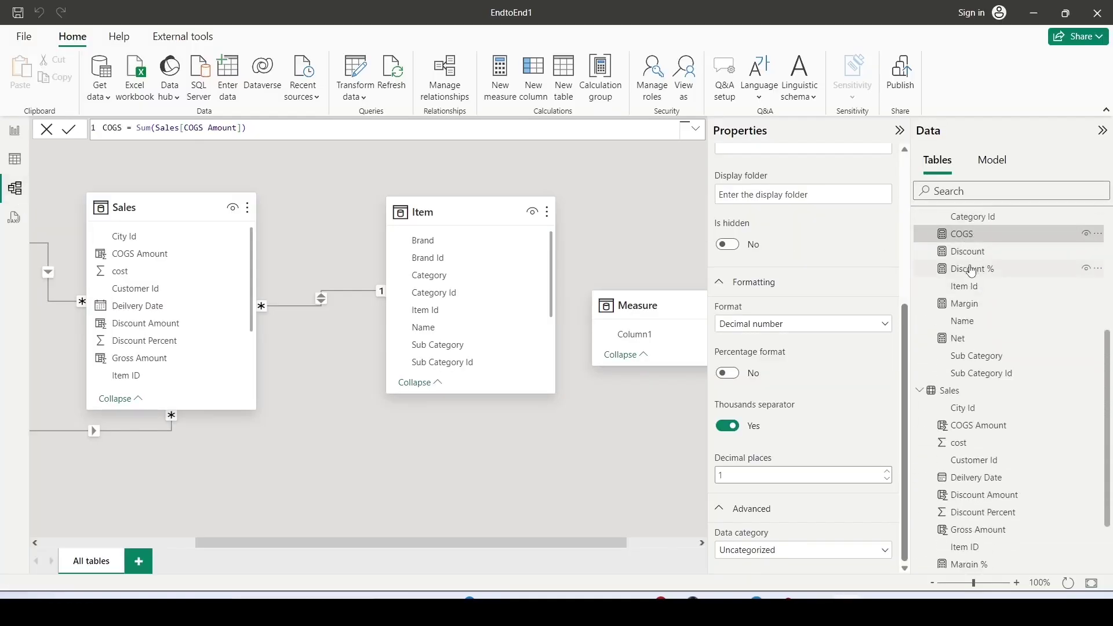
{"action": "left_click", "coordinate": [967, 255], "text": "ctrl"}
{"action": "left_click", "coordinate": [966, 270], "text": "ctrl"}
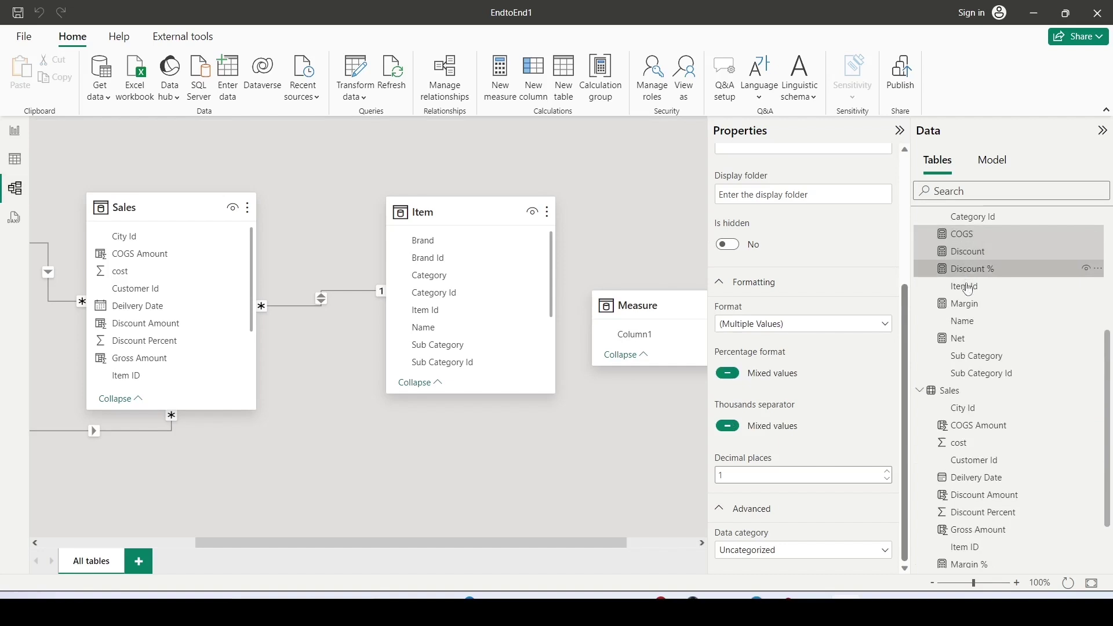
{"action": "left_click", "coordinate": [965, 304], "text": "ctrl"}
{"action": "left_click", "coordinate": [962, 341], "text": "ctrl"}
- Set the selected measures' home table to Measure
{"action": "scroll", "coordinate": [1011, 426], "scroll_direction": "down", "scroll_amount": 2}
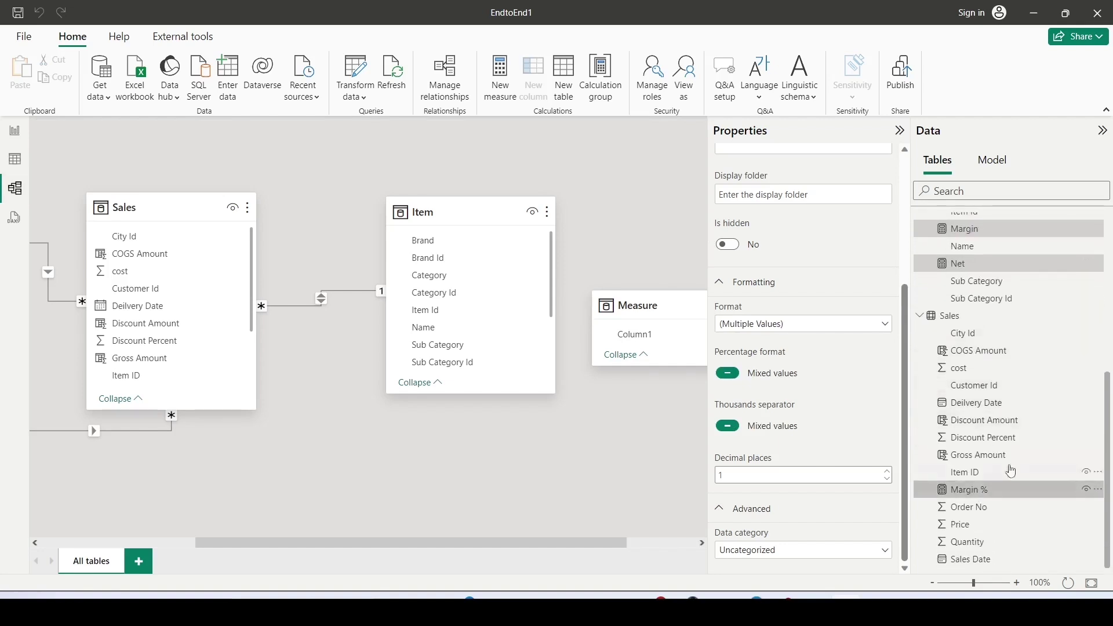
{"action": "scroll", "coordinate": [1031, 368], "scroll_direction": "up", "scroll_amount": 4}
{"action": "scroll", "coordinate": [1031, 368], "scroll_direction": "up", "scroll_amount": 3}
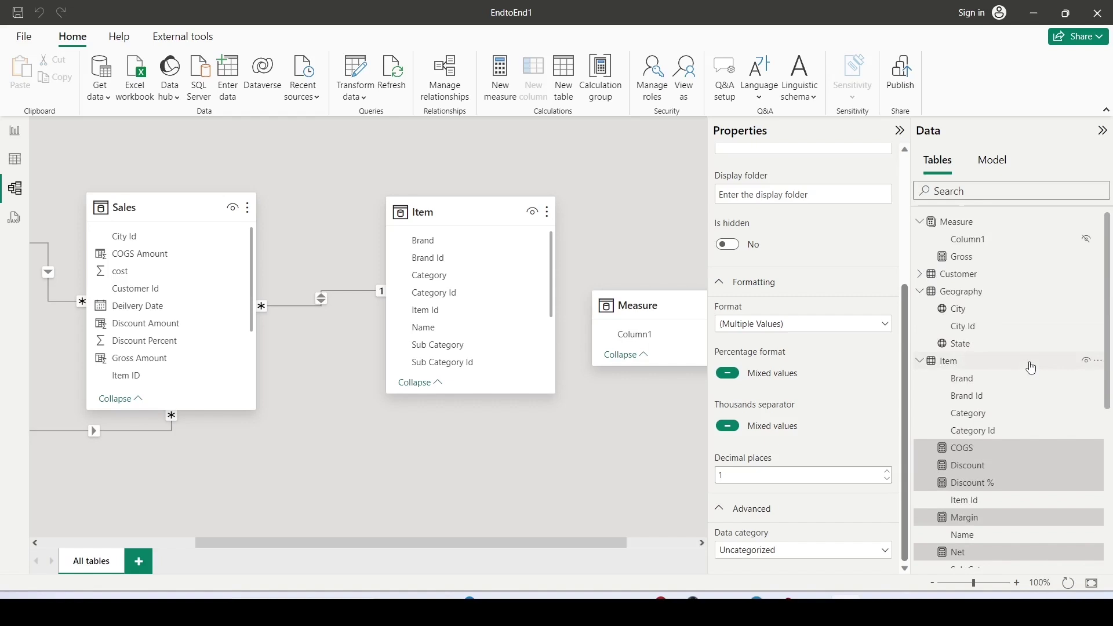
{"action": "scroll", "coordinate": [807, 227], "scroll_direction": "up", "scroll_amount": 3}
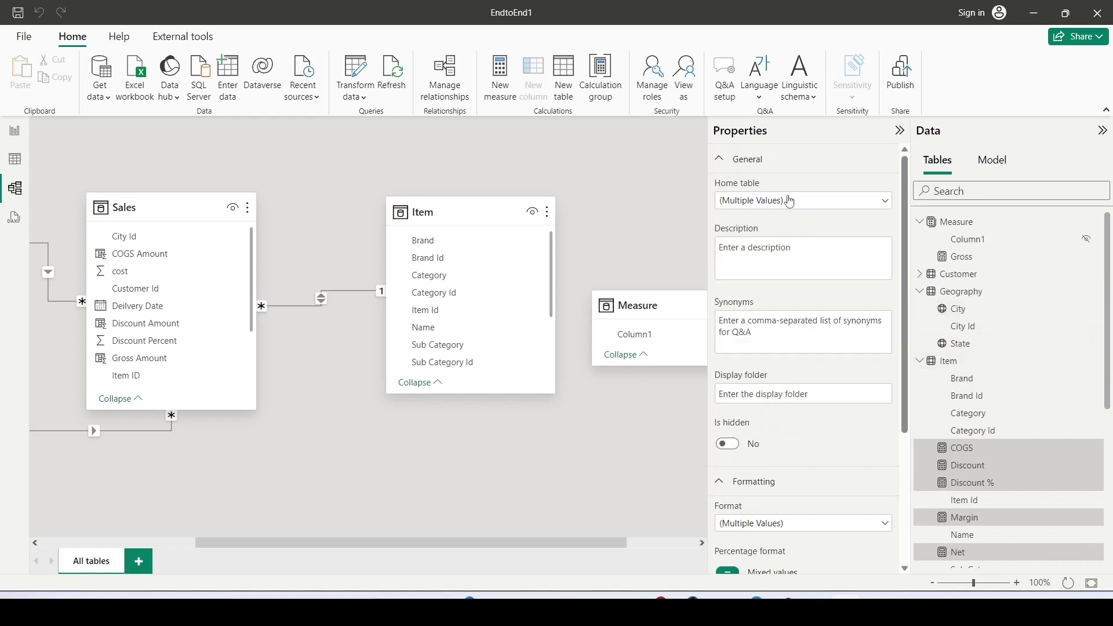
{"action": "left_click", "coordinate": [899, 131]}
{"action": "left_click", "coordinate": [901, 134]}
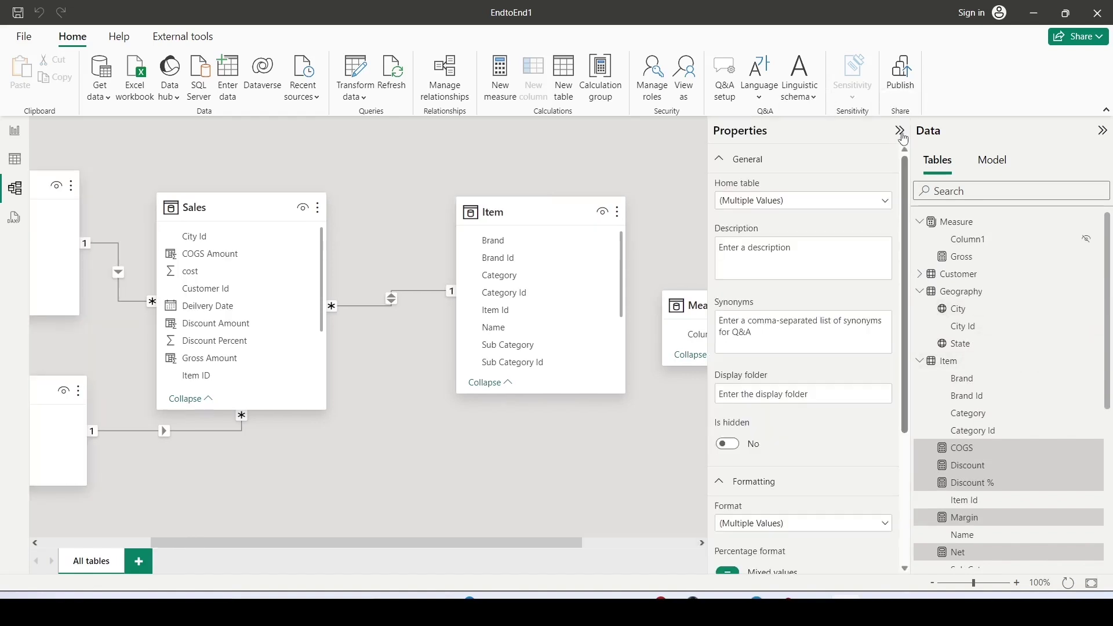
{"action": "left_click", "coordinate": [886, 208]}
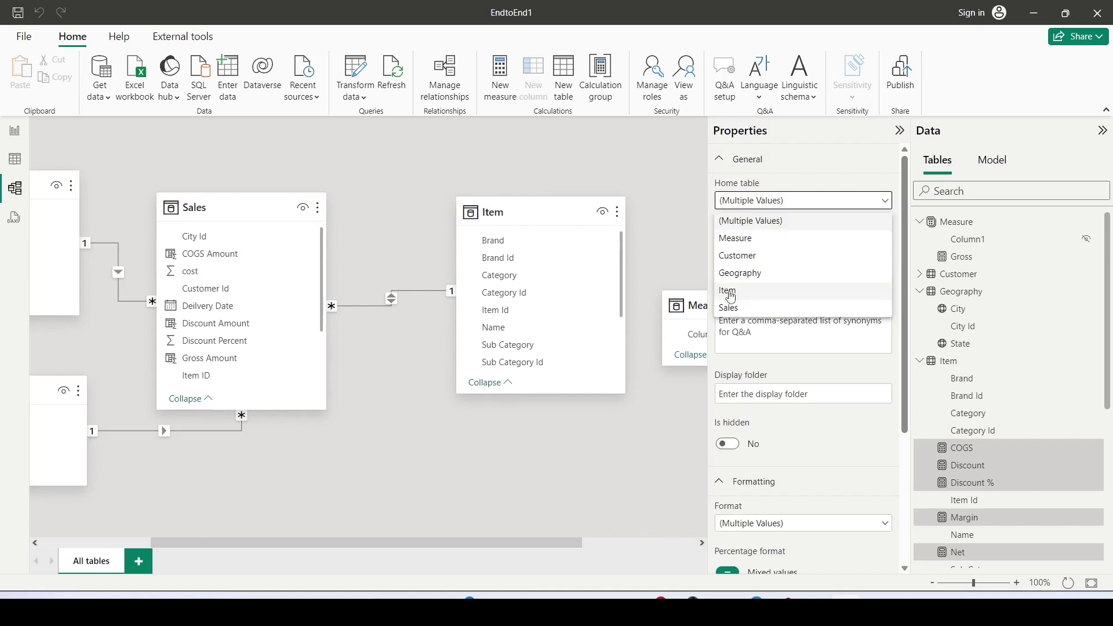
{"action": "left_click", "coordinate": [735, 239]}
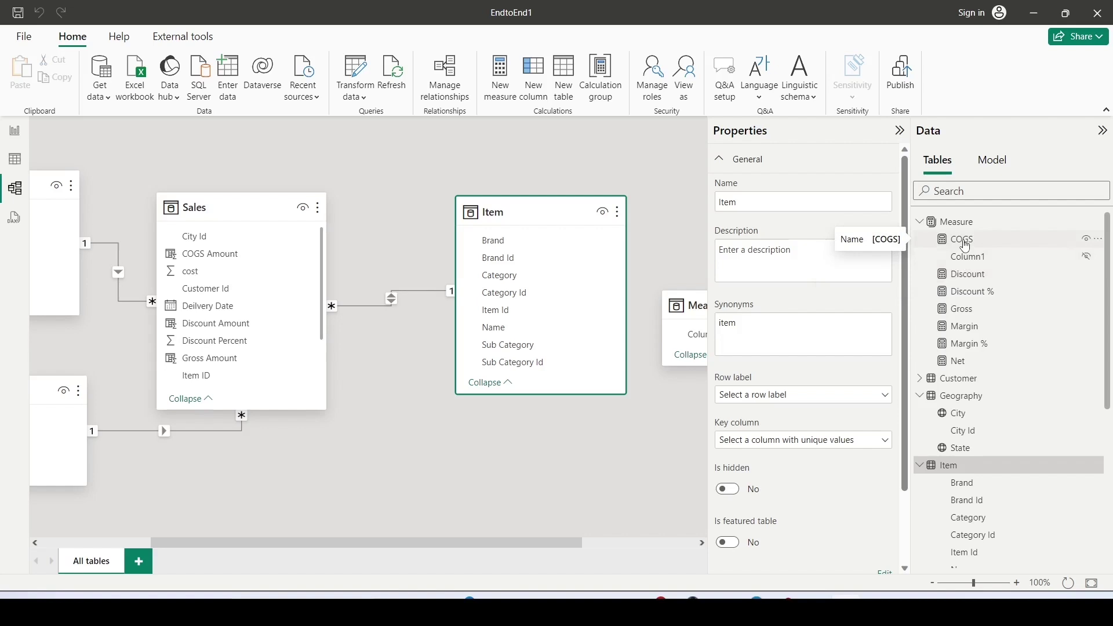
- Put COGS, Discount, Gross, Margin and Net into a 'Base' display folder
{"action": "left_click", "coordinate": [965, 247]}
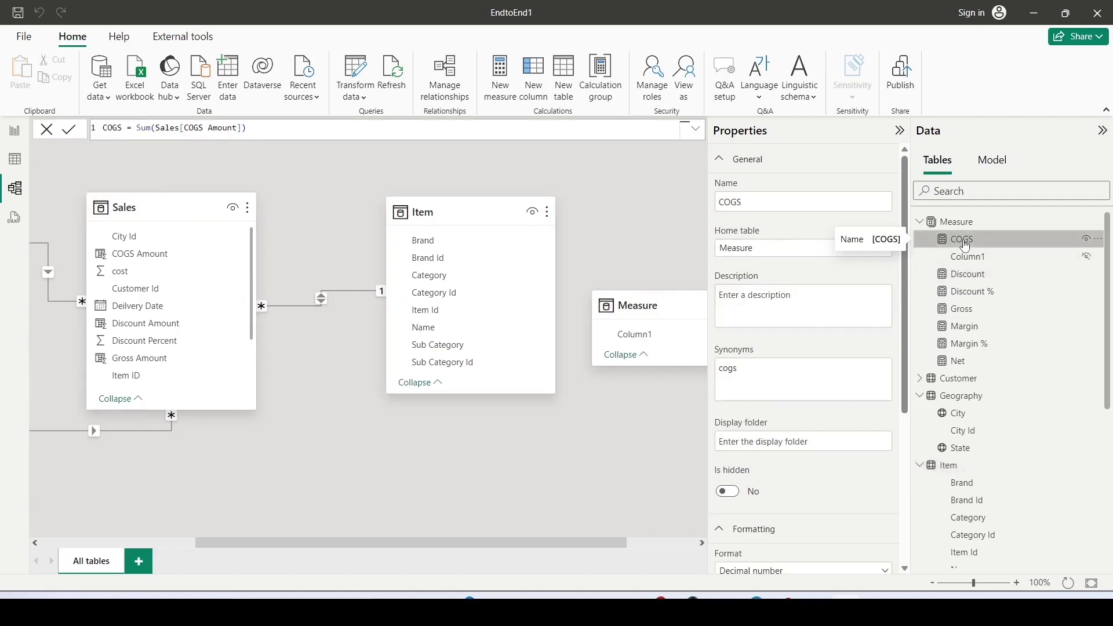
{"action": "left_click", "coordinate": [966, 276], "text": "ctrl"}
{"action": "left_click", "coordinate": [966, 311], "text": "ctrl"}
{"action": "left_click", "coordinate": [964, 328], "text": "ctrl"}
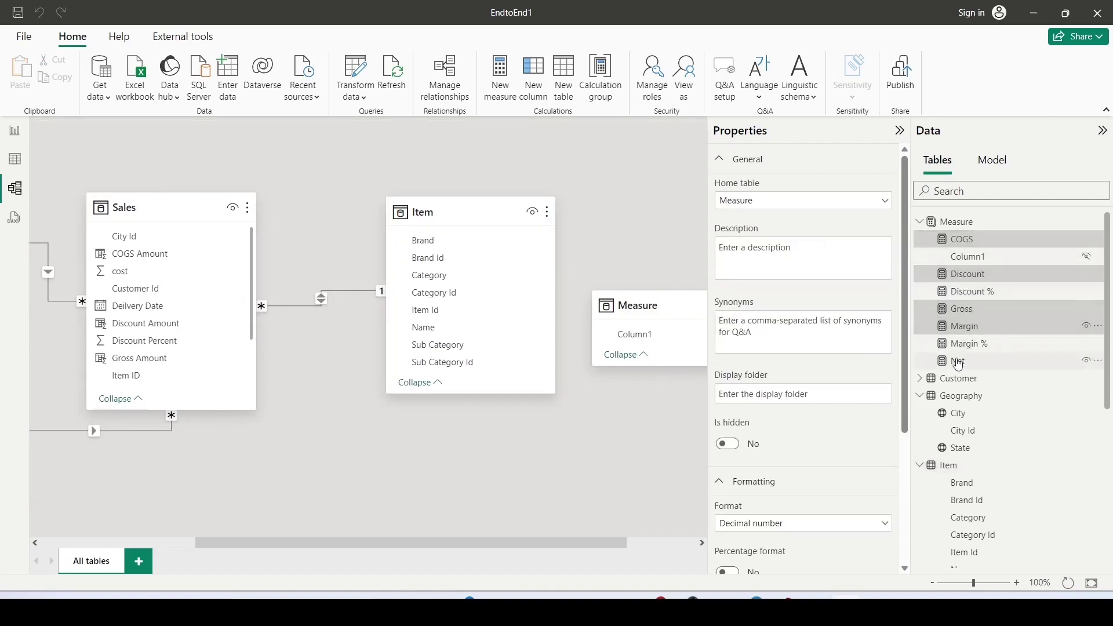
{"action": "left_click", "coordinate": [958, 363], "text": "ctrl"}
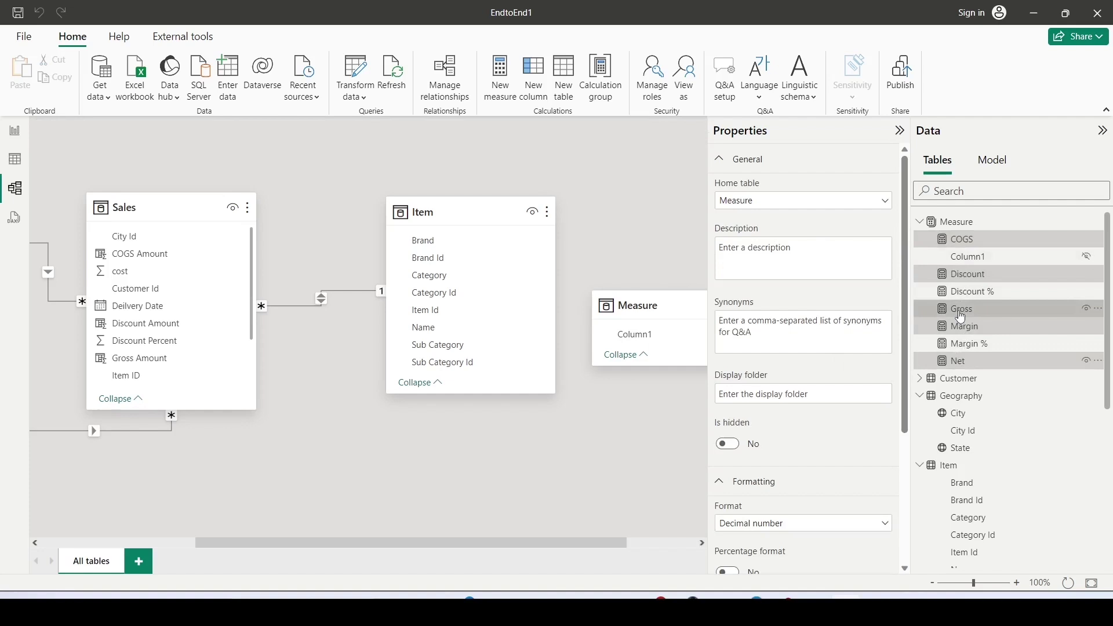
{"action": "left_click", "coordinate": [754, 394]}
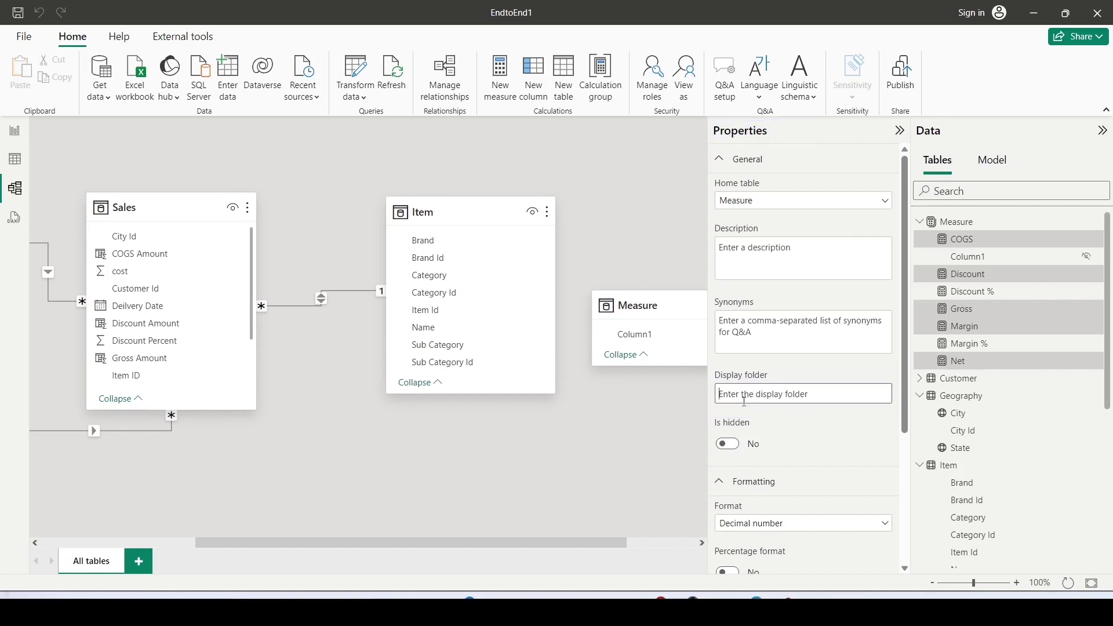
{"action": "type", "text": "Base"}
{"action": "key", "text": "Return"}
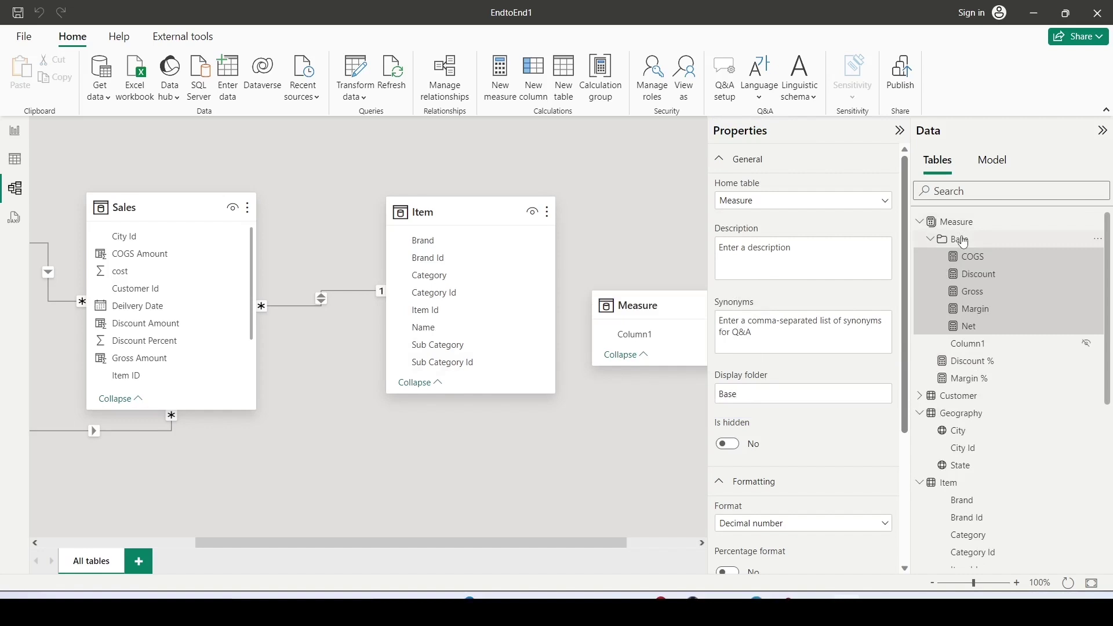
- Put Discount % and Margin % into a 'Derived' display folder
{"action": "left_click", "coordinate": [971, 362]}
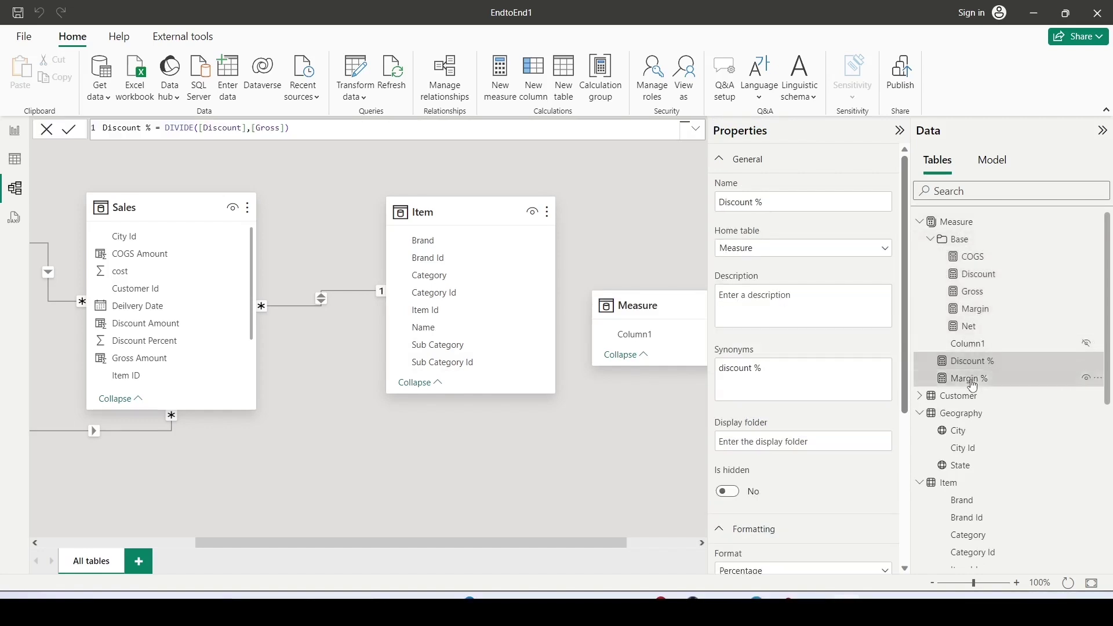
{"action": "left_click", "coordinate": [972, 380], "text": "ctrl"}
{"action": "left_click", "coordinate": [736, 395]}
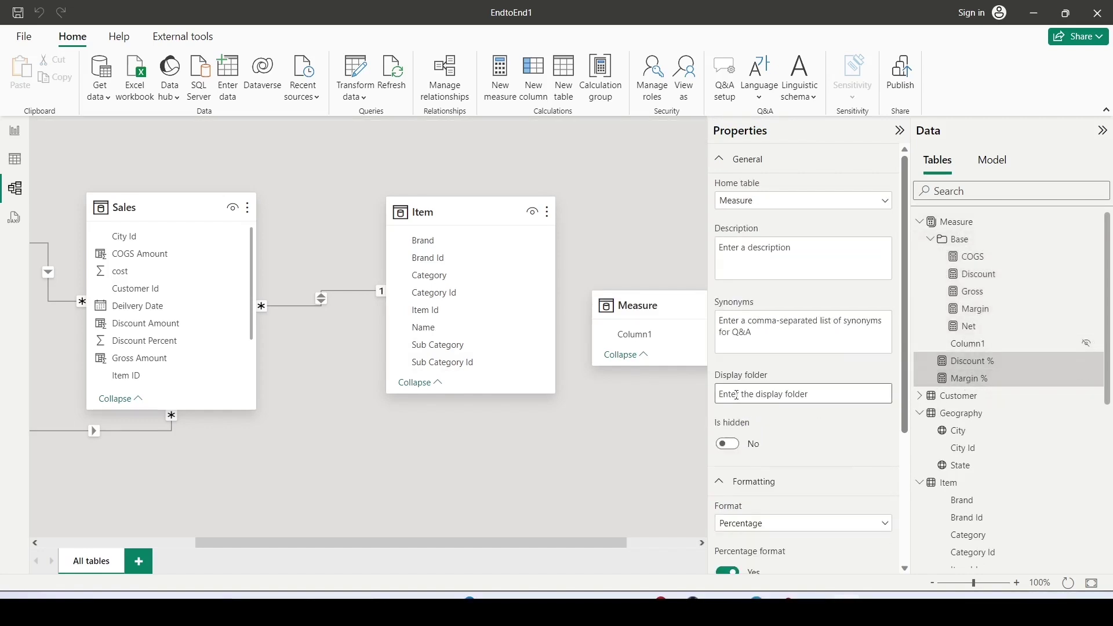
{"action": "type", "text": "Derived"}
{"action": "key", "text": "Return"}
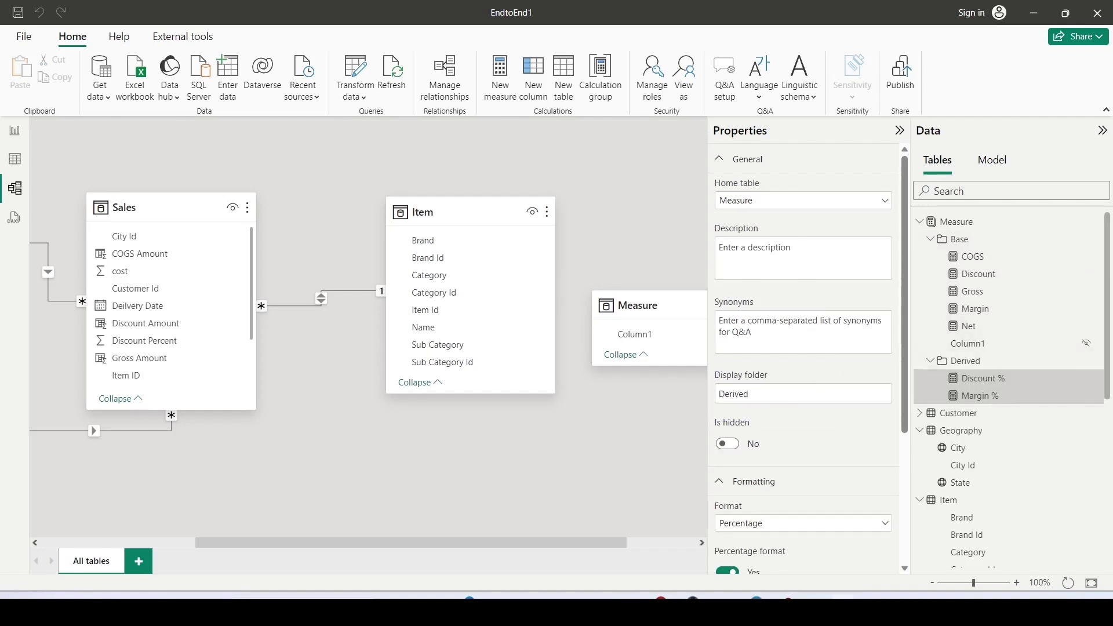
- Group Item's Brand Id, Category Id and Sub Category Id into an 'IDs' display folder
{"action": "left_click", "coordinate": [958, 413]}
{"action": "scroll", "coordinate": [997, 281], "scroll_direction": "up", "scroll_amount": 5}
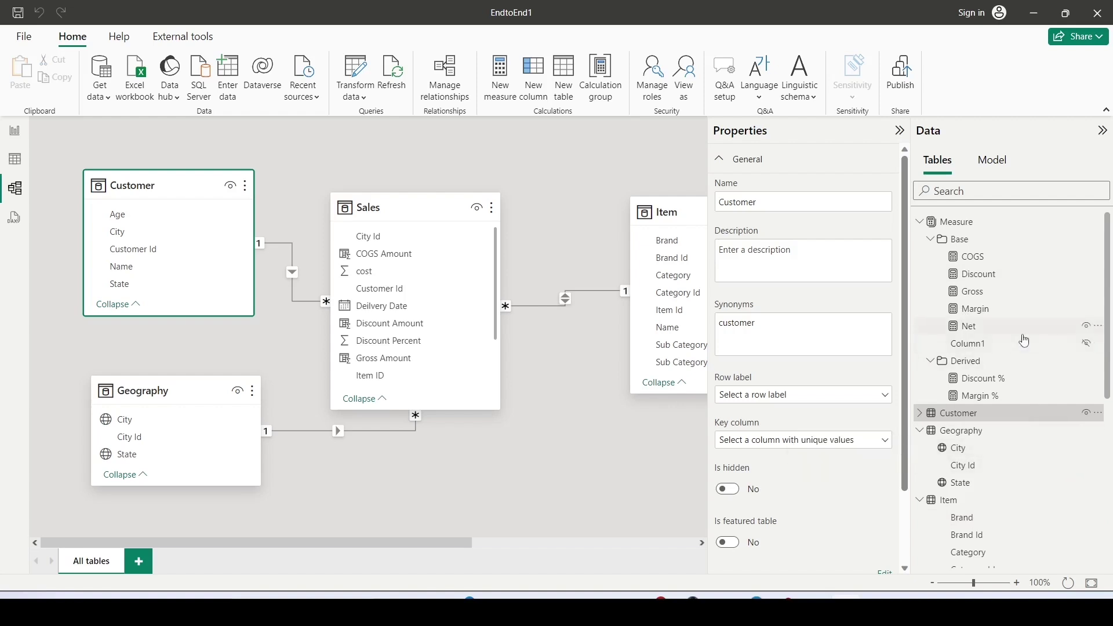
{"action": "scroll", "coordinate": [1025, 340], "scroll_direction": "down", "scroll_amount": 2}
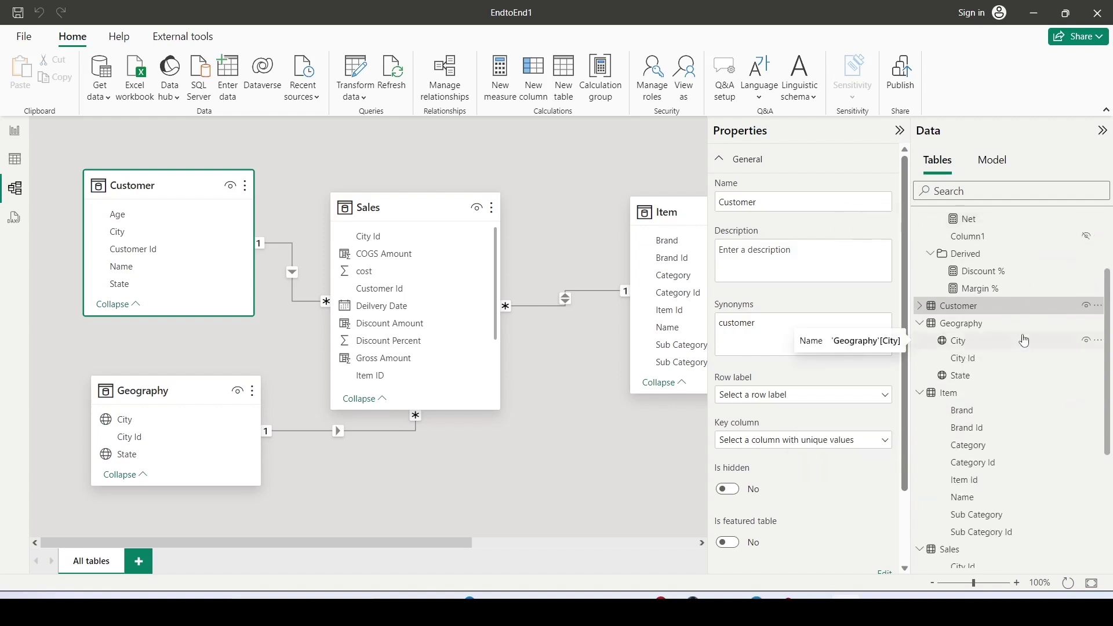
{"action": "scroll", "coordinate": [1024, 340], "scroll_direction": "down", "scroll_amount": 2}
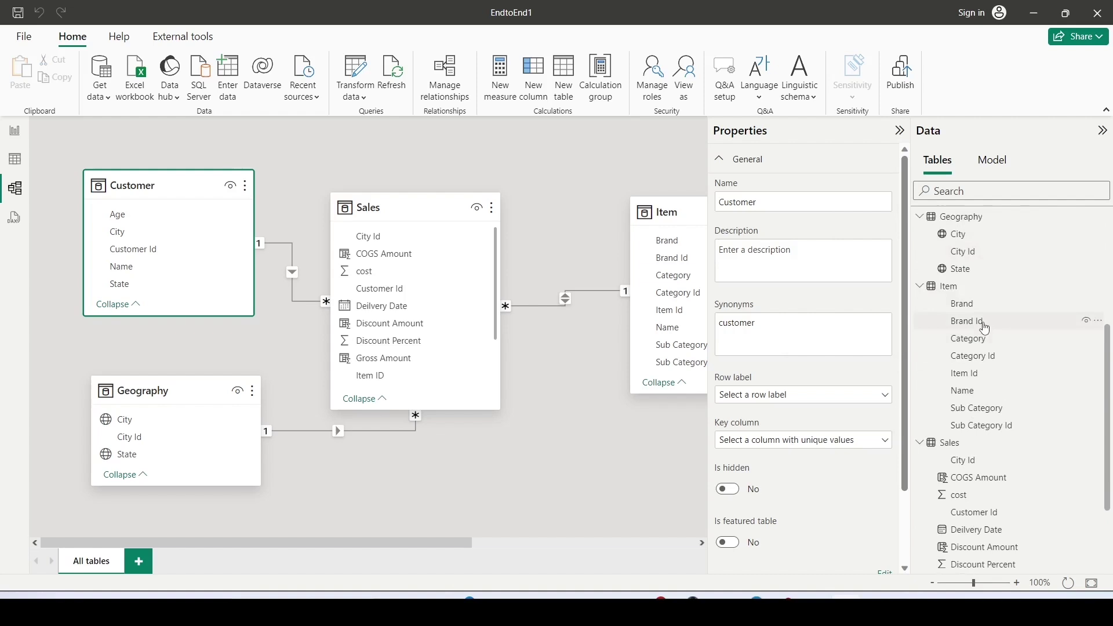
{"action": "left_click", "coordinate": [984, 322]}
{"action": "left_click", "coordinate": [992, 357], "text": "ctrl"}
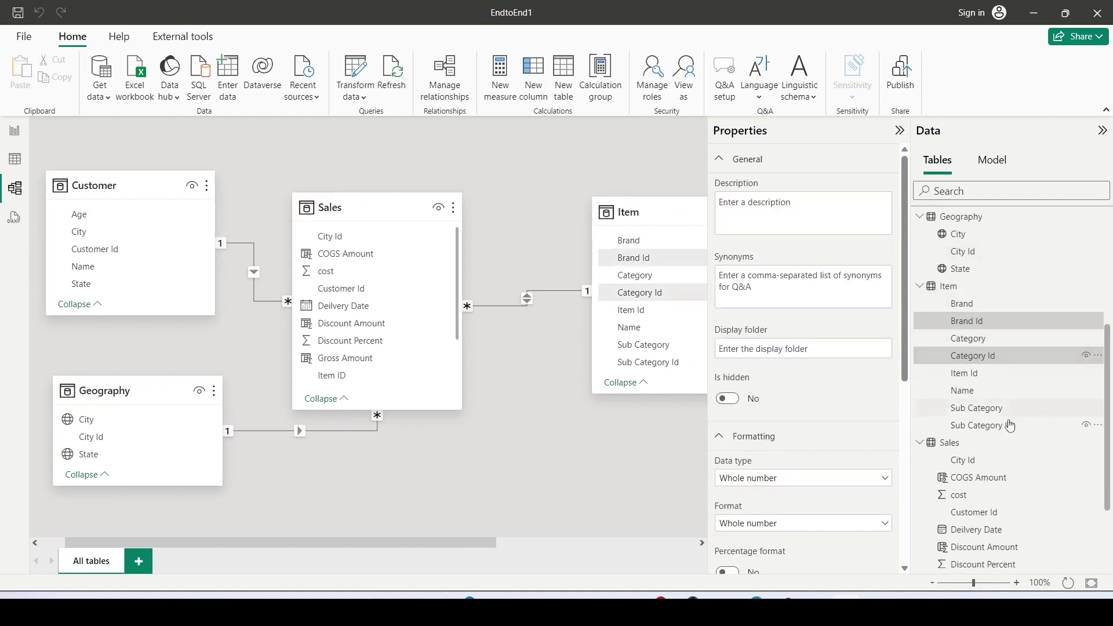
{"action": "left_click", "coordinate": [1010, 426], "text": "ctrl"}
{"action": "left_click", "coordinate": [807, 350]}
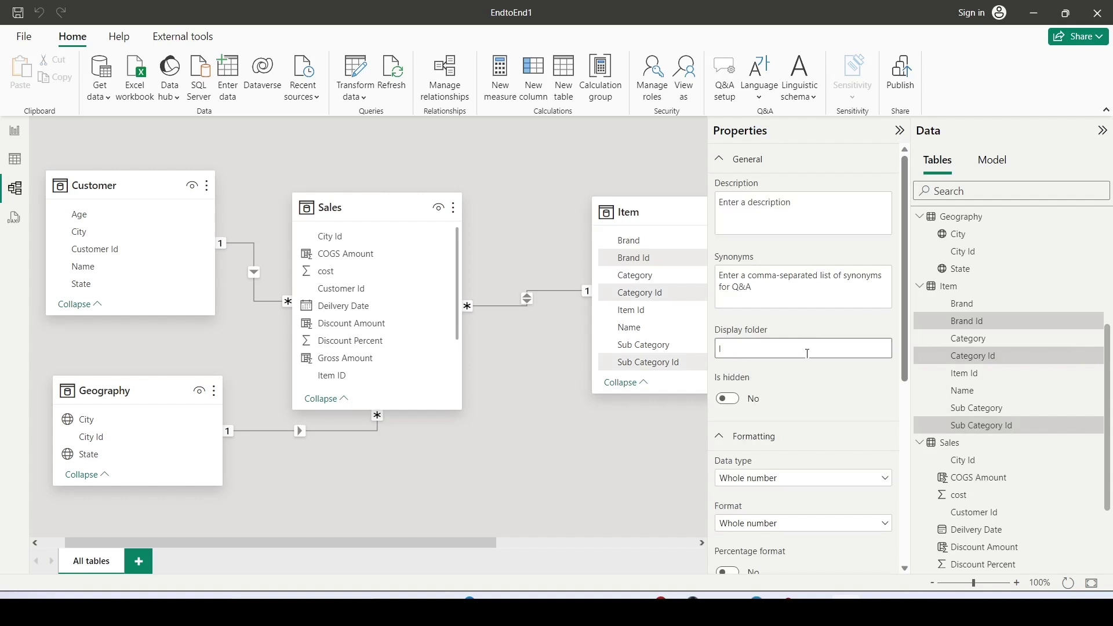
{"action": "type", "text": "IDs"}
{"action": "key", "text": "Return"}
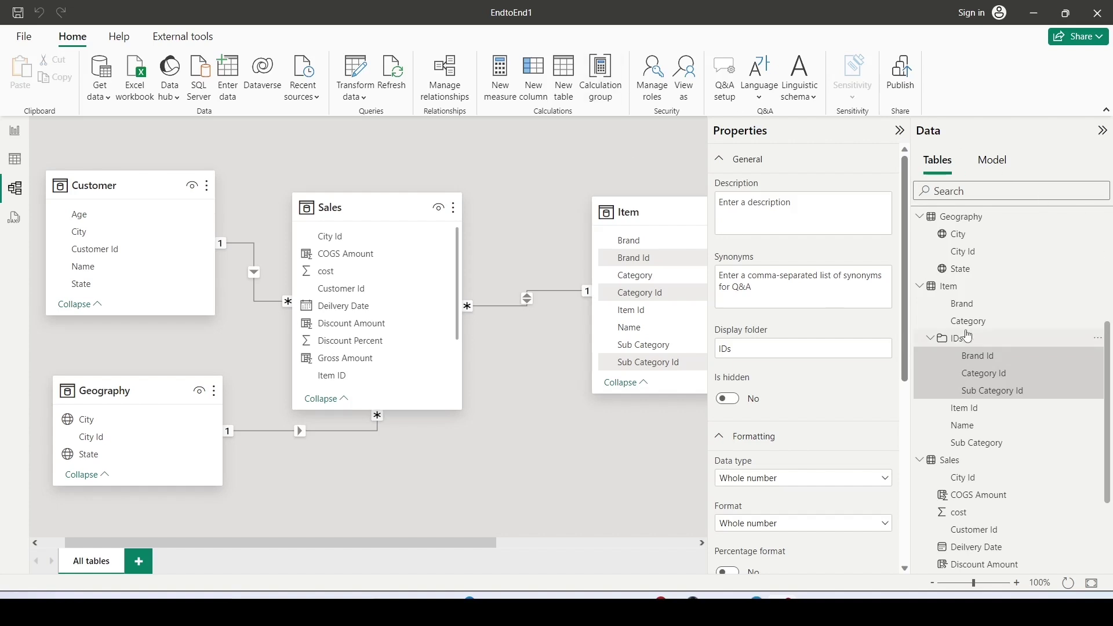
{"action": "scroll", "coordinate": [967, 335], "scroll_direction": "up", "scroll_amount": 2}
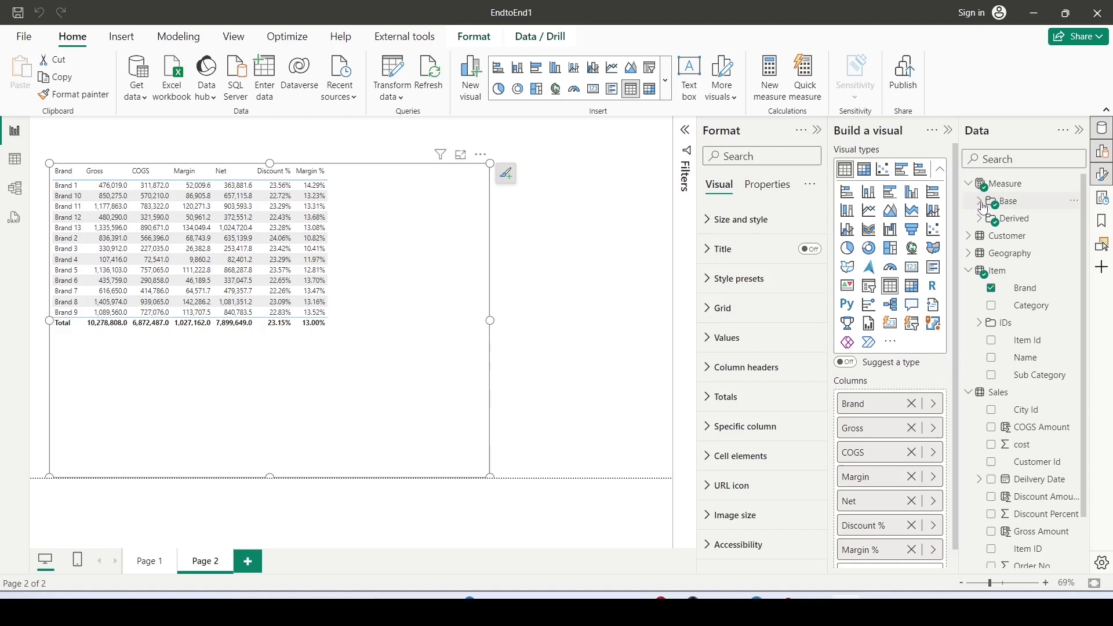
- Expand the Measure table's Base and Derived folders in the Data pane
{"action": "left_click", "coordinate": [981, 203]}
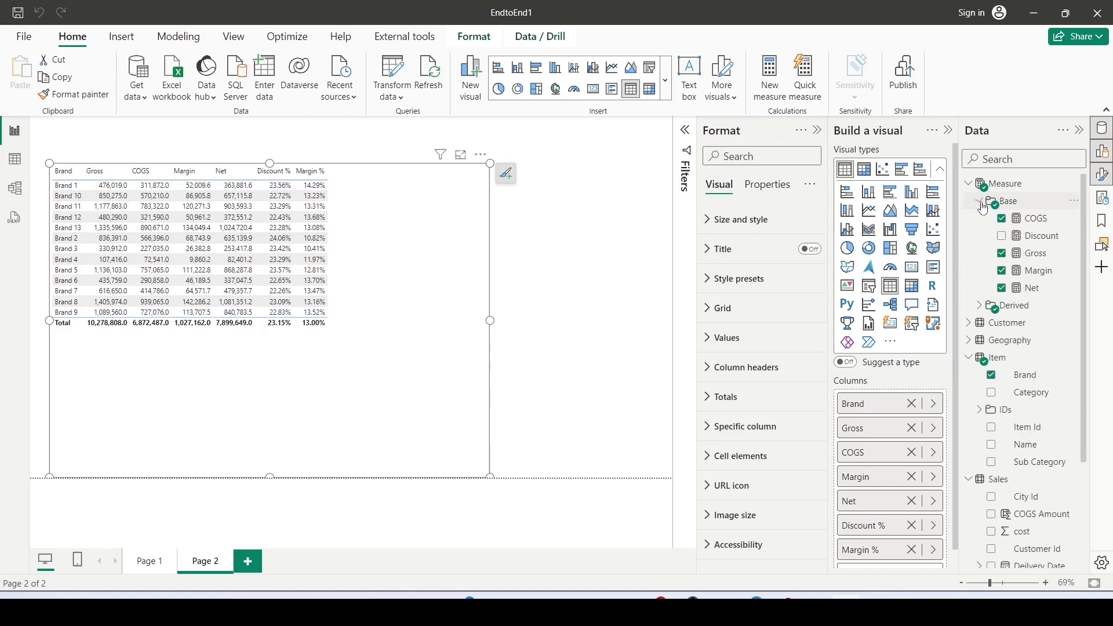
{"action": "left_click", "coordinate": [981, 307]}
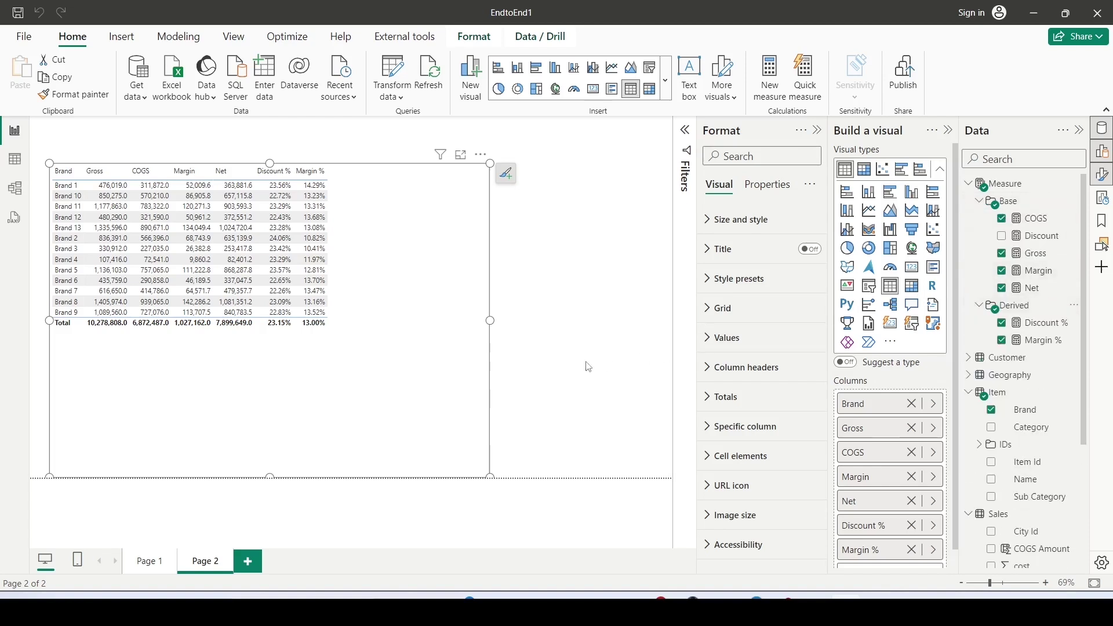